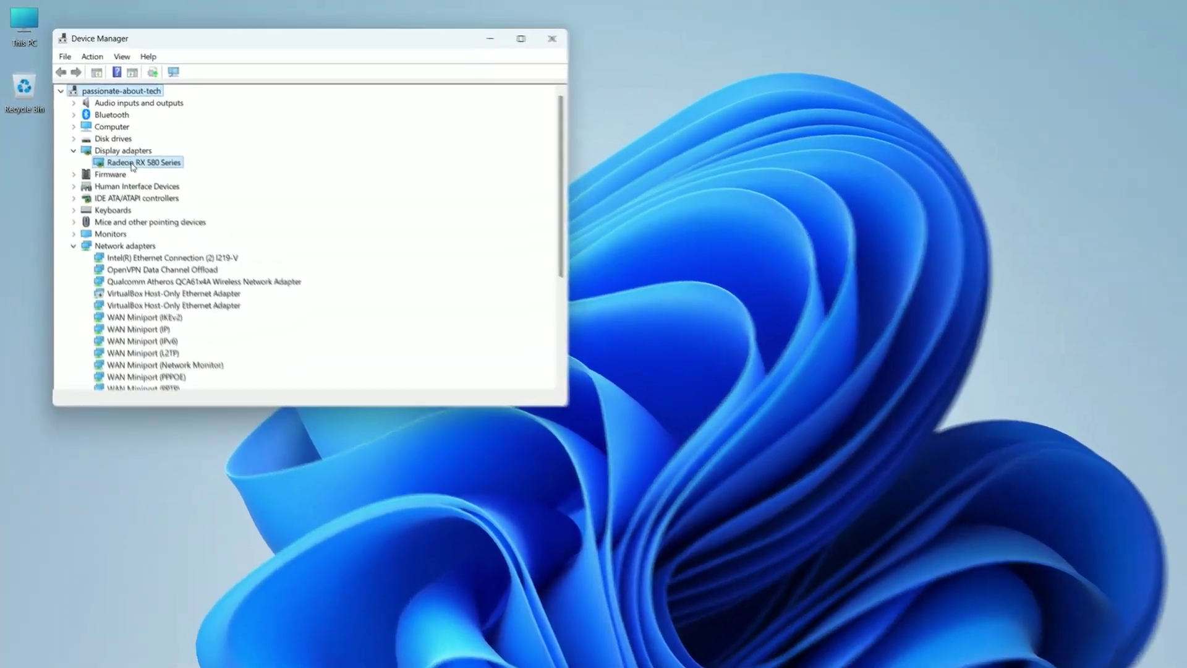
Open the Radeon RX 580 Series Properties dialog from Device Manager
double_click(132, 163)
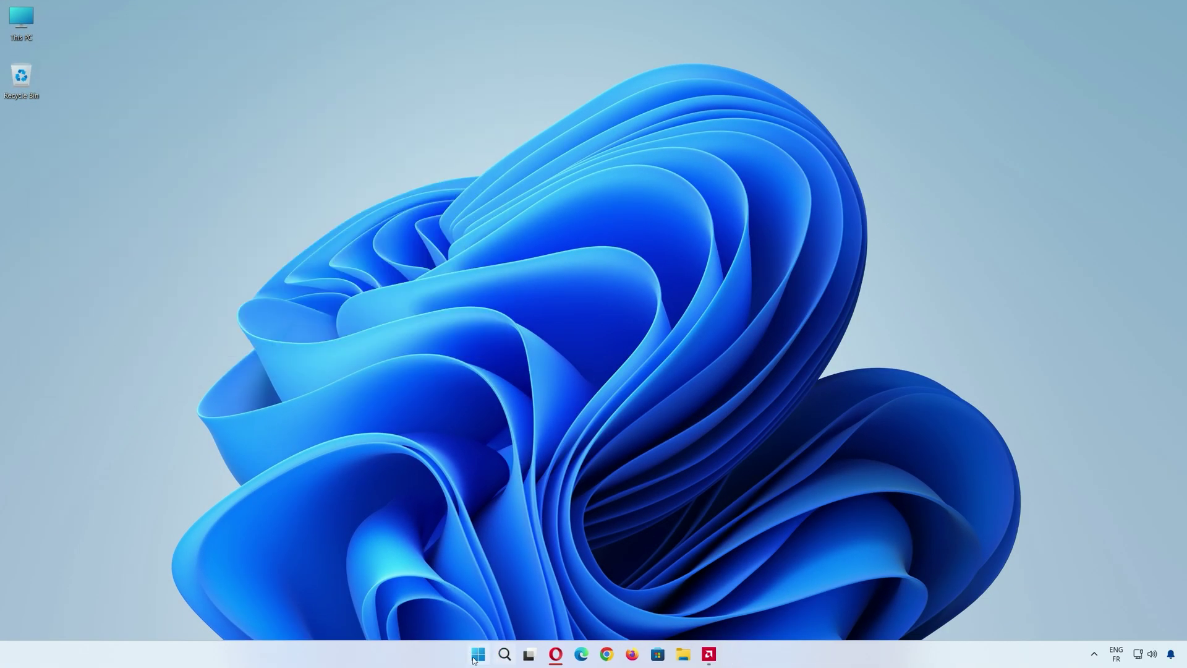
Launch Device Manager, expand Display adapters and open Radeon RX 580 Series properties
right_click(474, 659)
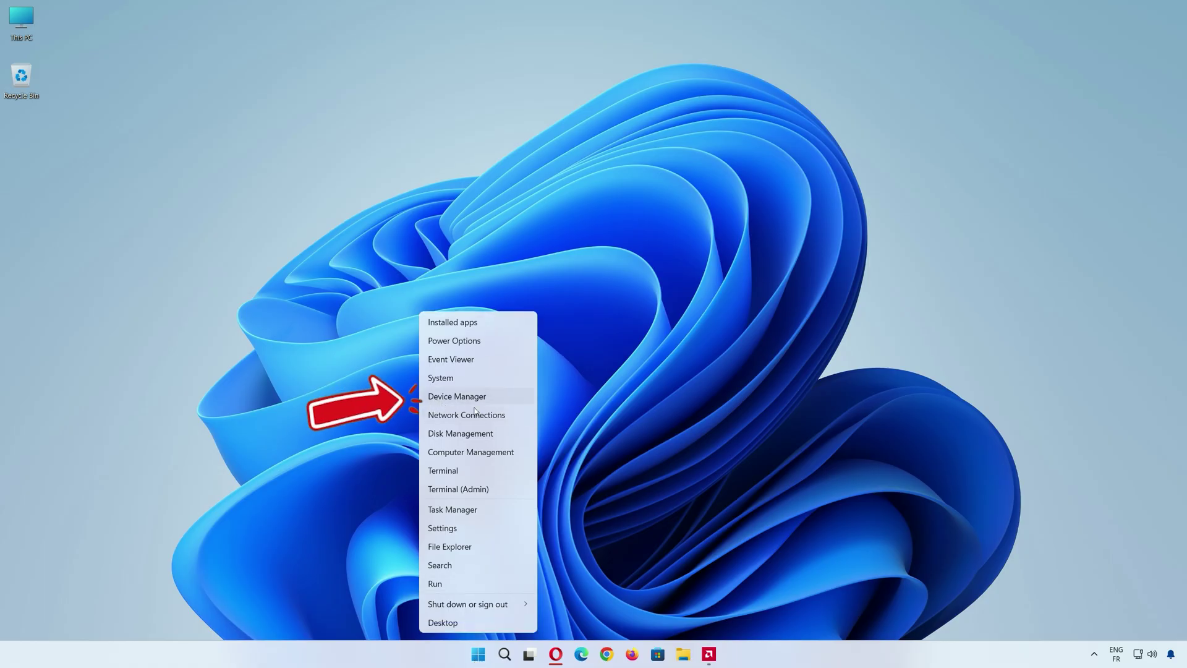
left_click(622, 381)
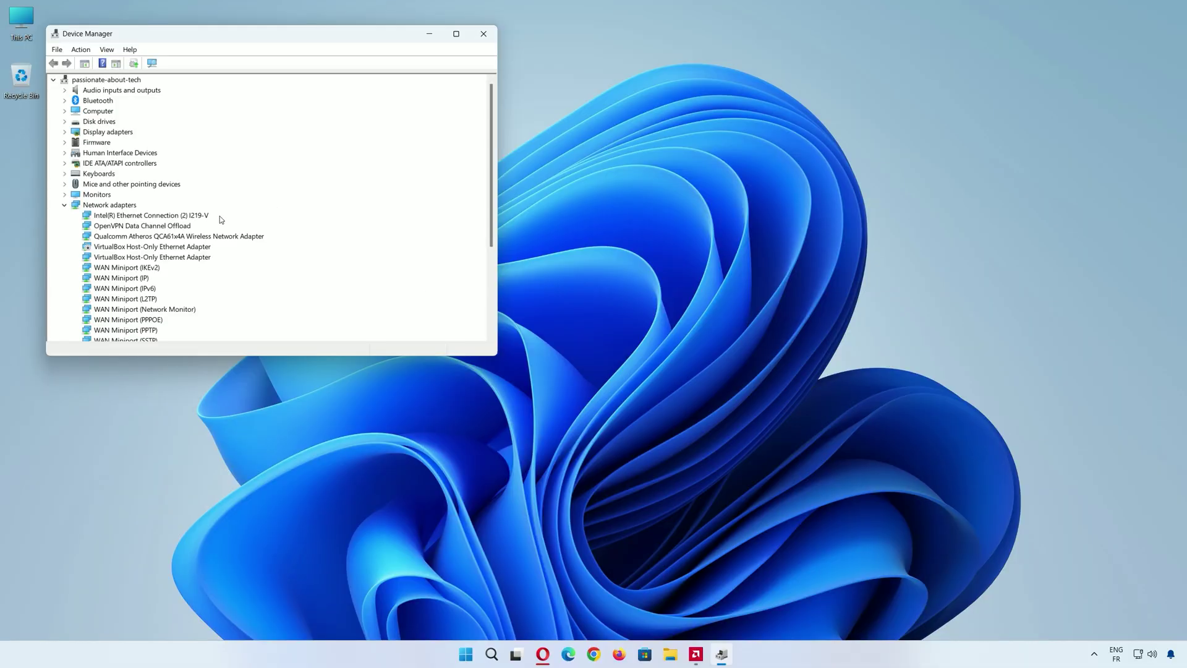
left_click(65, 132)
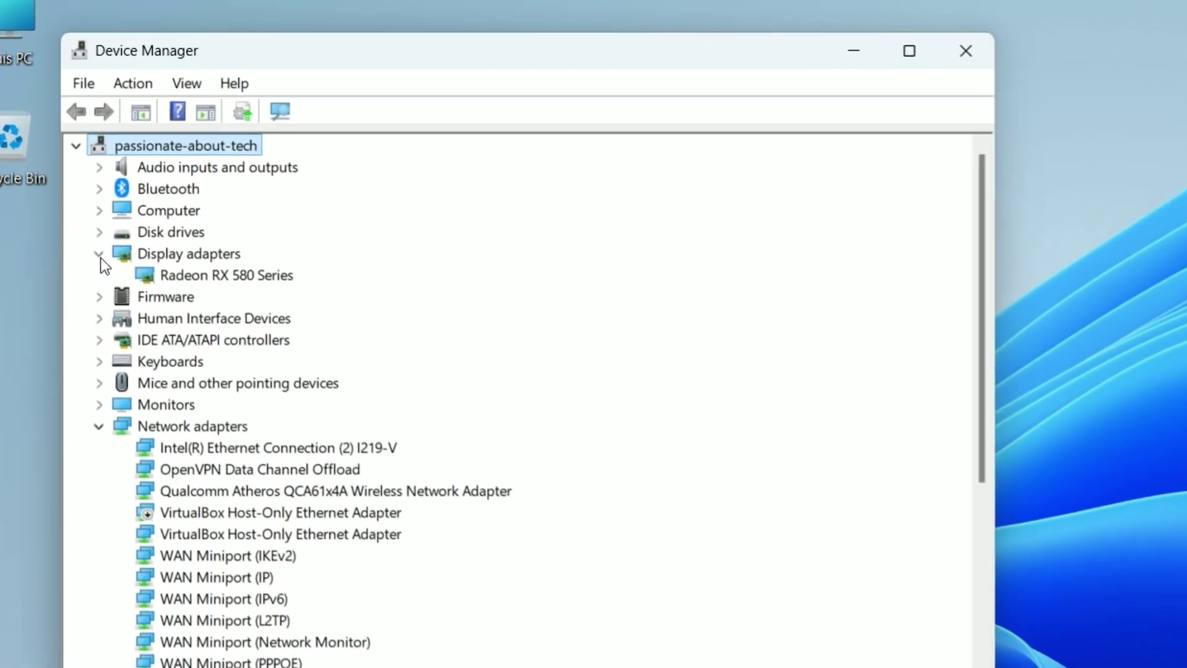
left_click(94, 135)
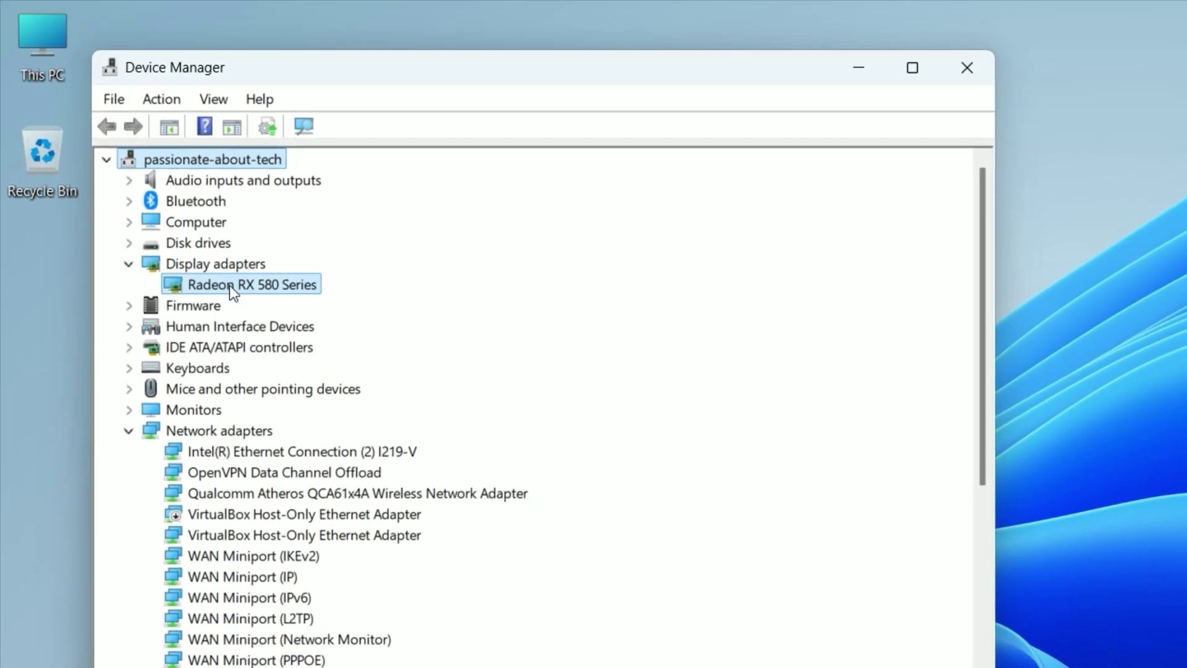
double_click(229, 285)
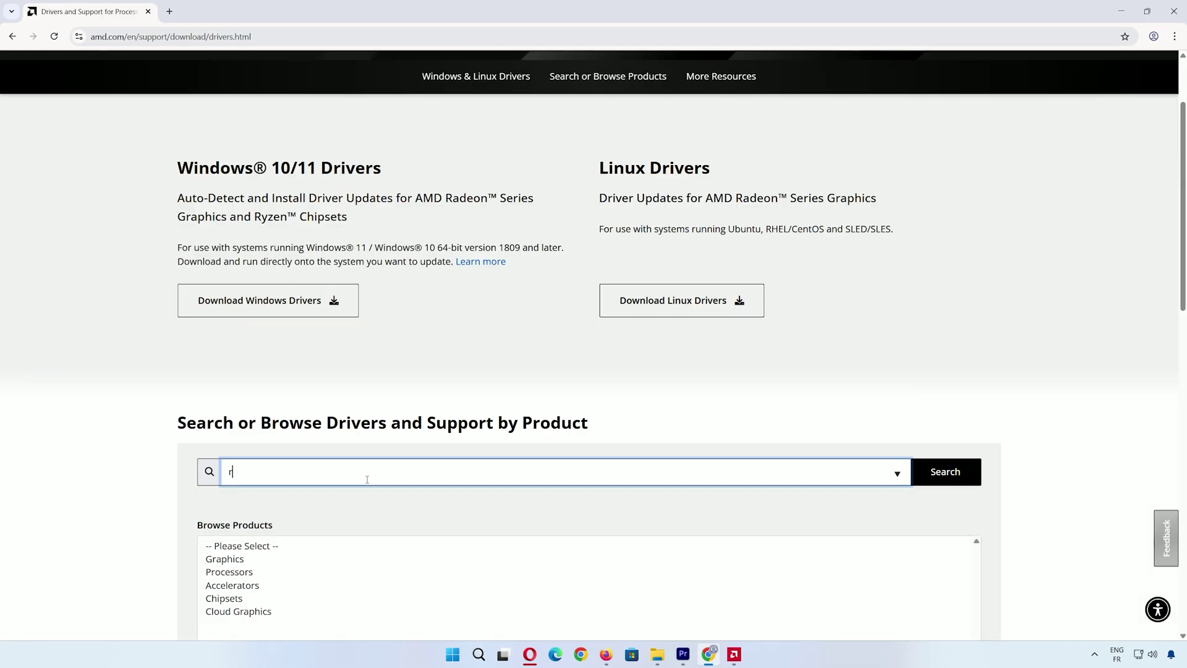
Search AMD's product search for 'rx 580' and select the Radeon RX 580
type("rx 580")
key("Down")
key("Return")
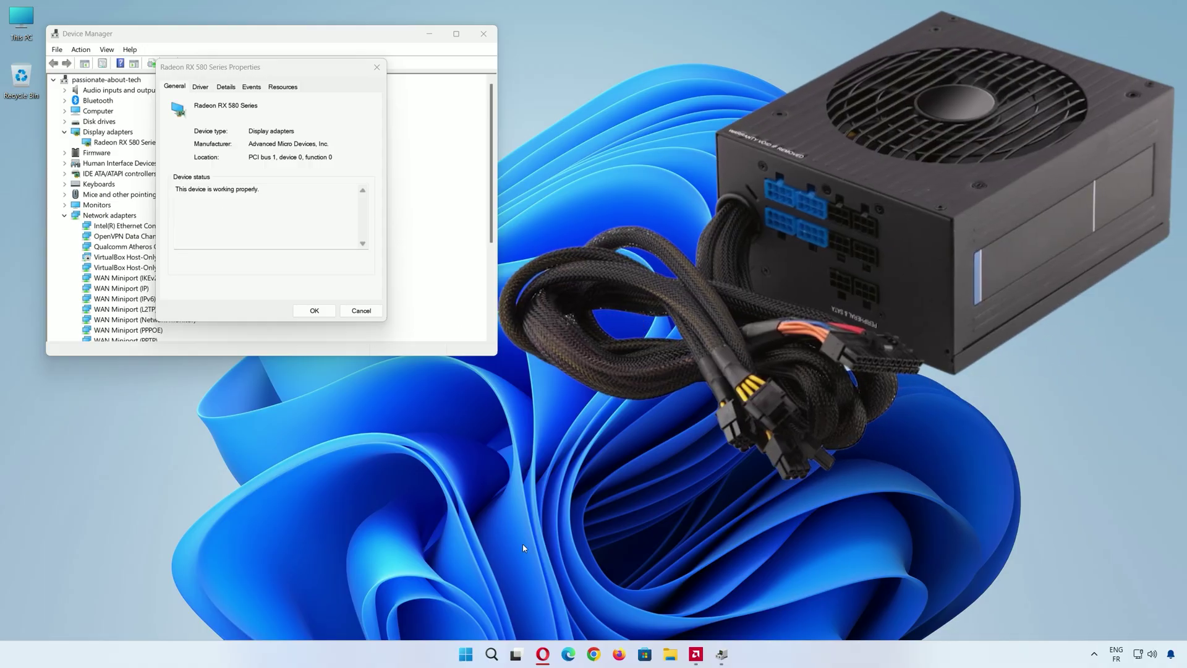
Start Chrome and get a full-screen browser window with a new tab
left_click(594, 654)
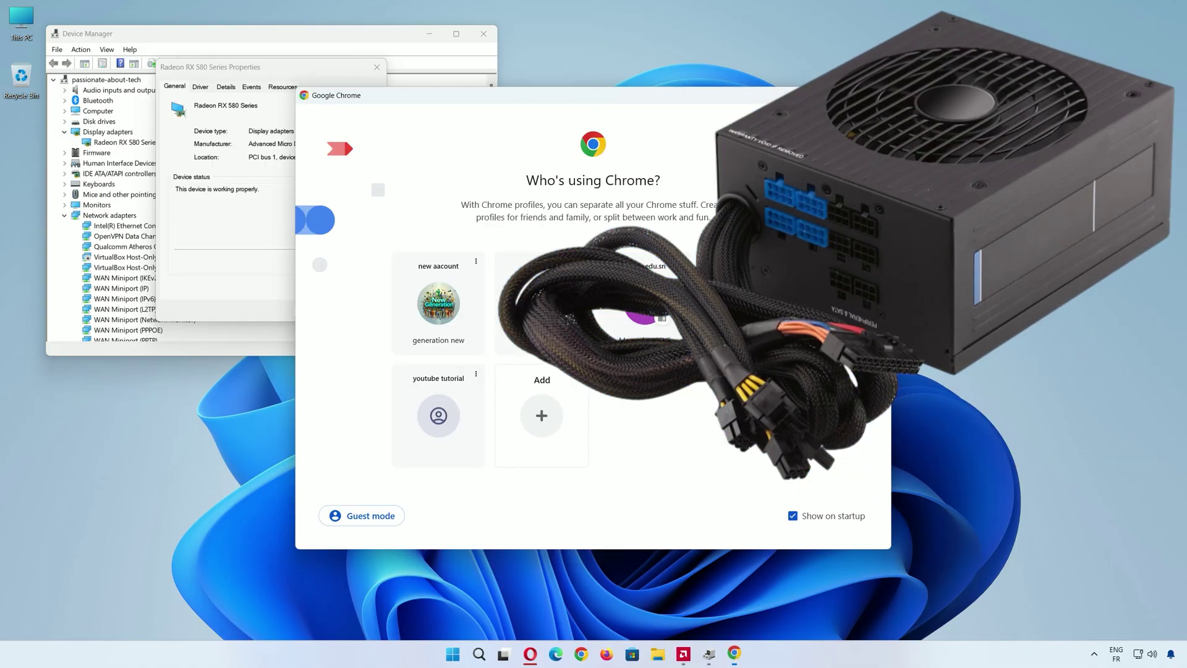
left_click(451, 447)
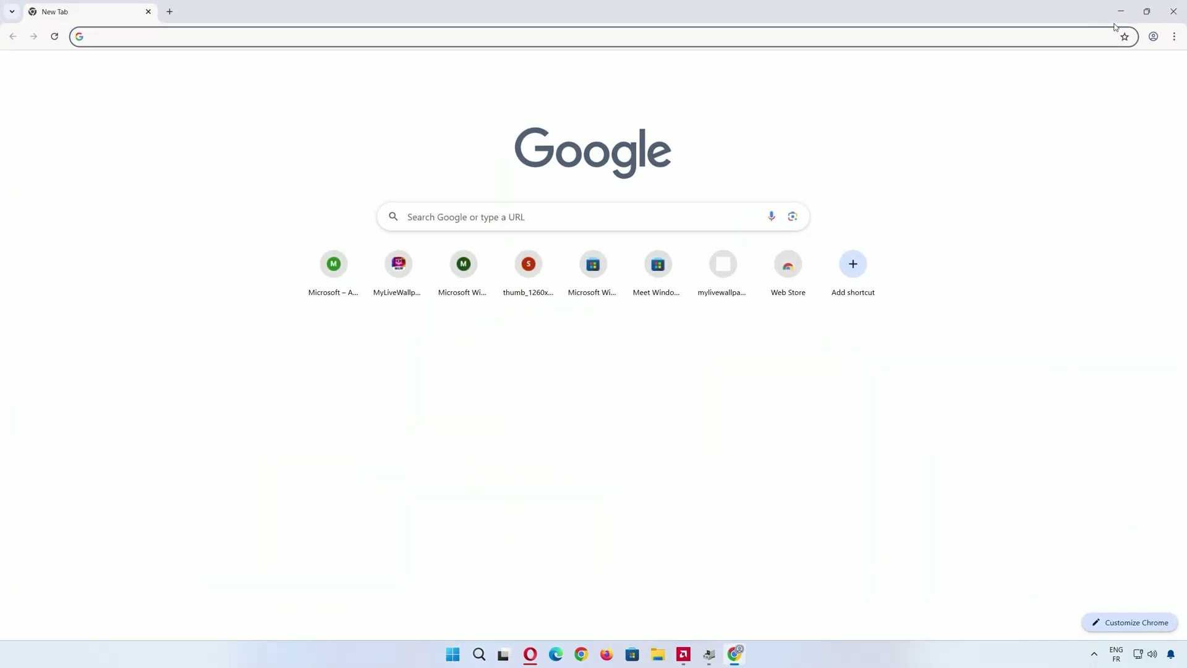
left_click(1125, 11)
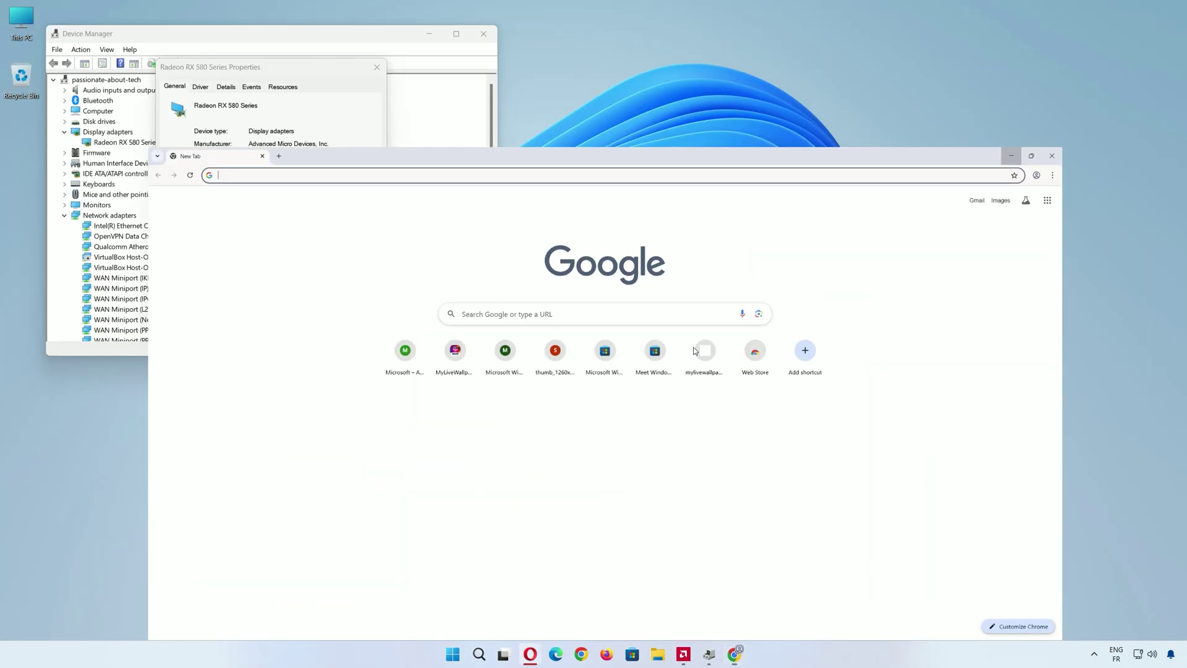
left_click(1031, 156)
left_click(1117, 12)
left_click(735, 654)
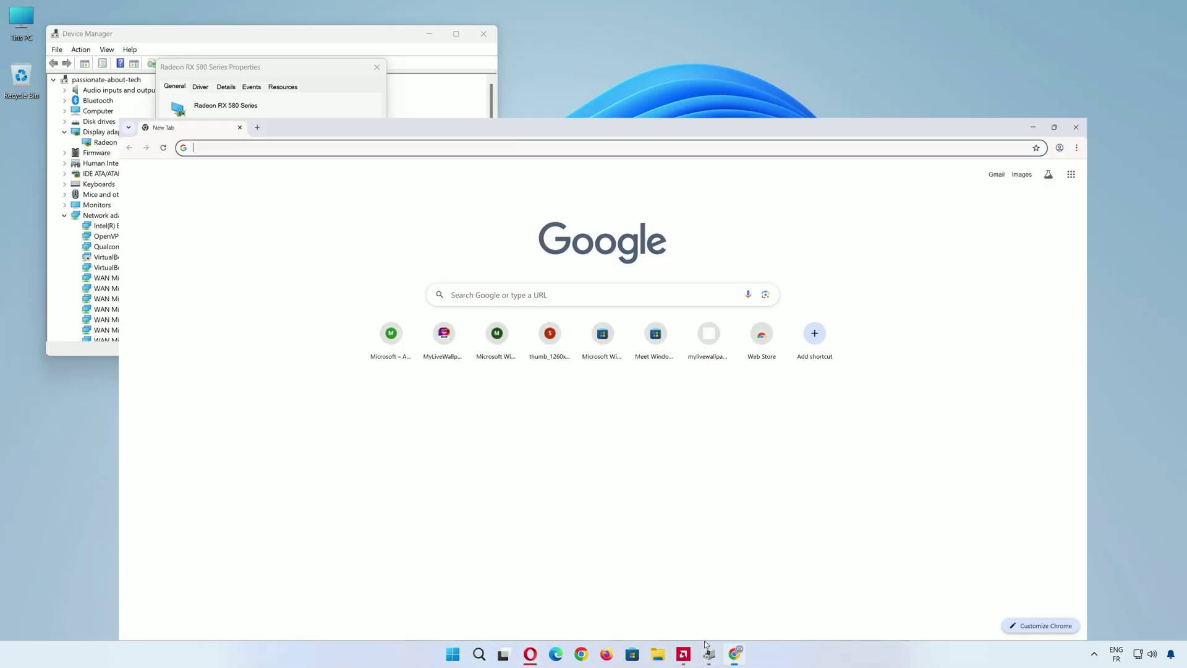
Google 'rx 580 recommended power supply' and read the results recommending a 500W minimum
left_click(347, 35)
type("rx 580 rec")
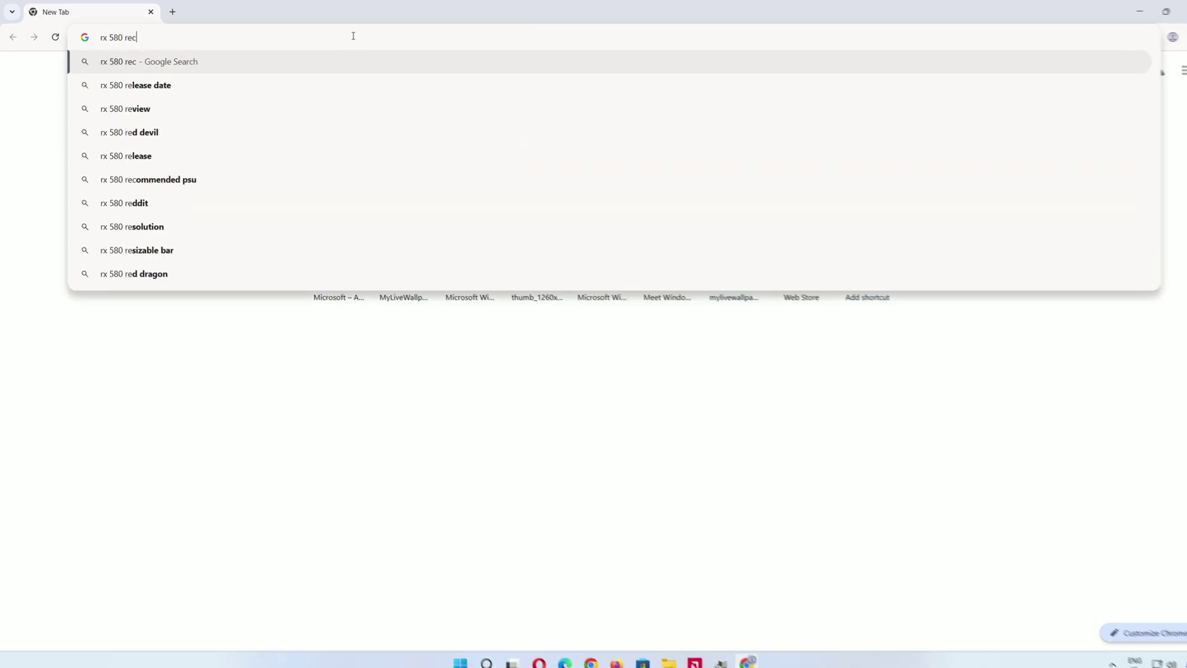
type("ommended power")
key("BackSpace")
key("BackSpace")
key("BackSpace")
type("wer")
key("Return")
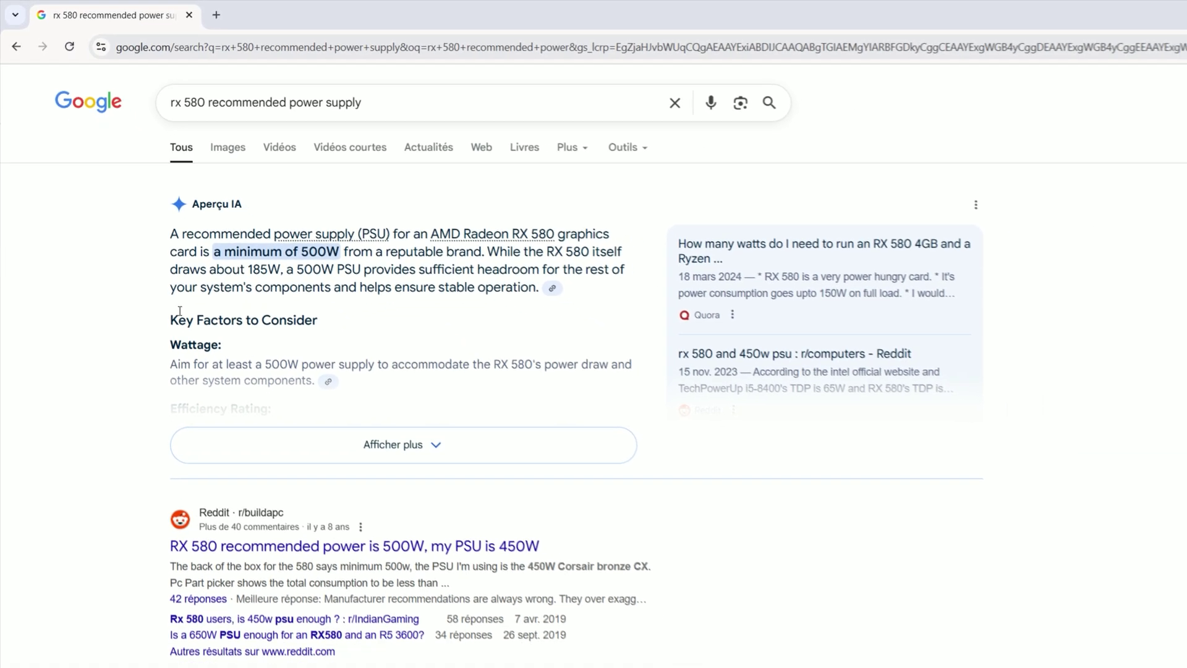
scroll(302, 347, "down", 3)
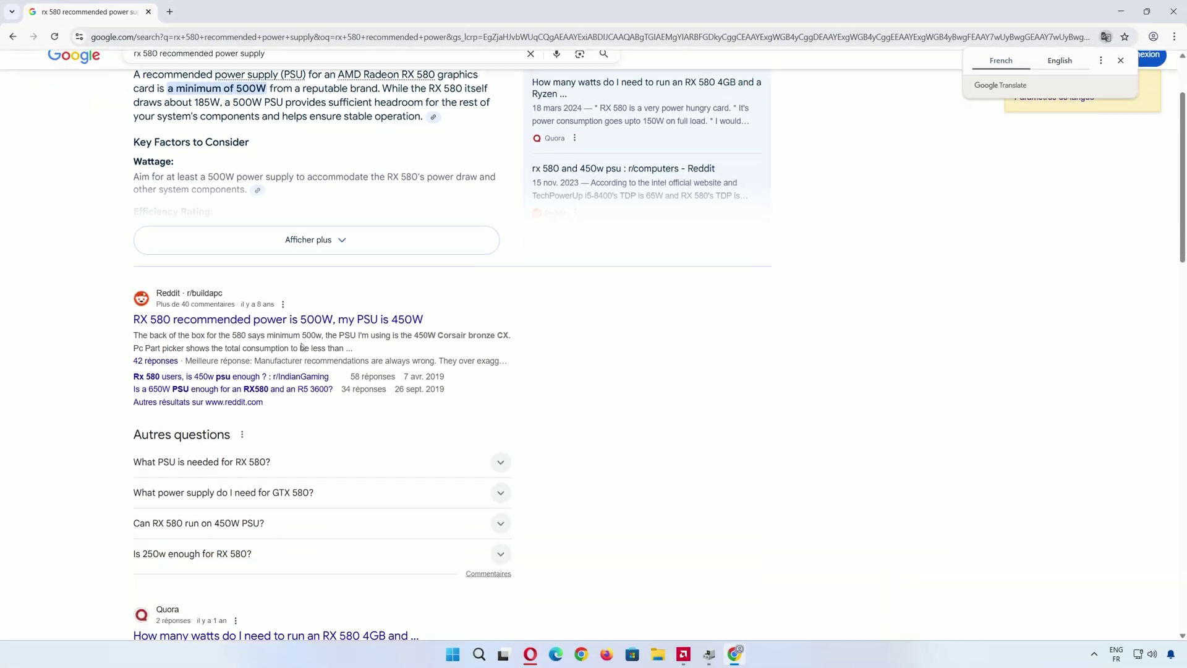
scroll(313, 322, "down", 1)
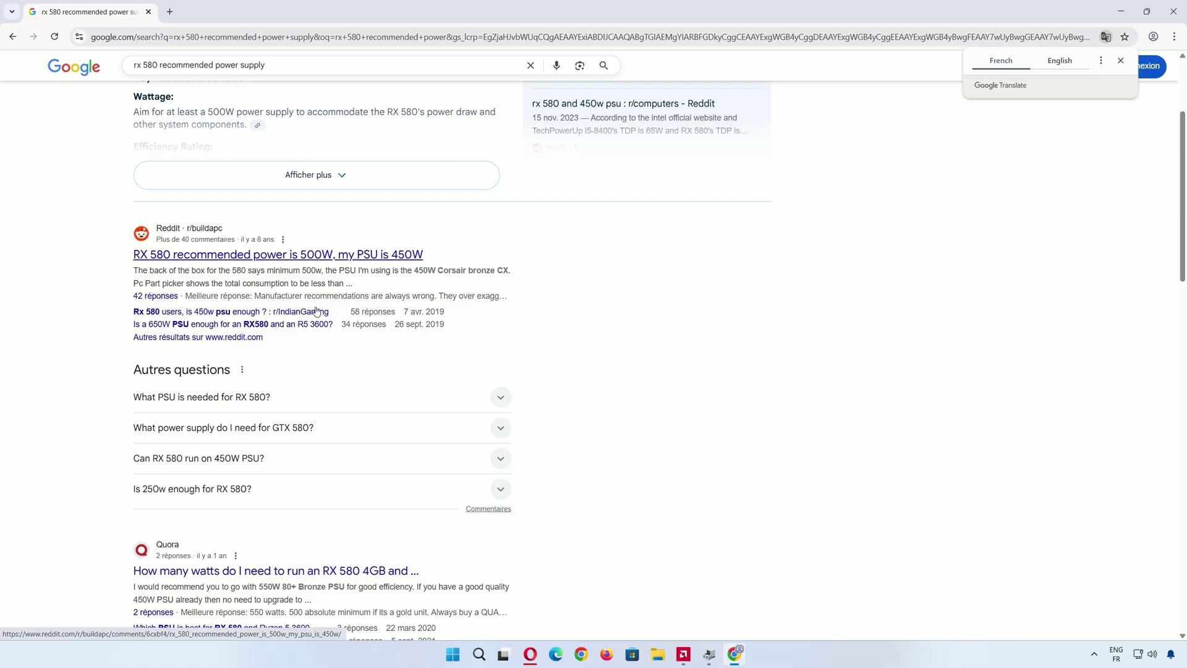
scroll(317, 311, "down", 1)
scroll(312, 308, "up", 4)
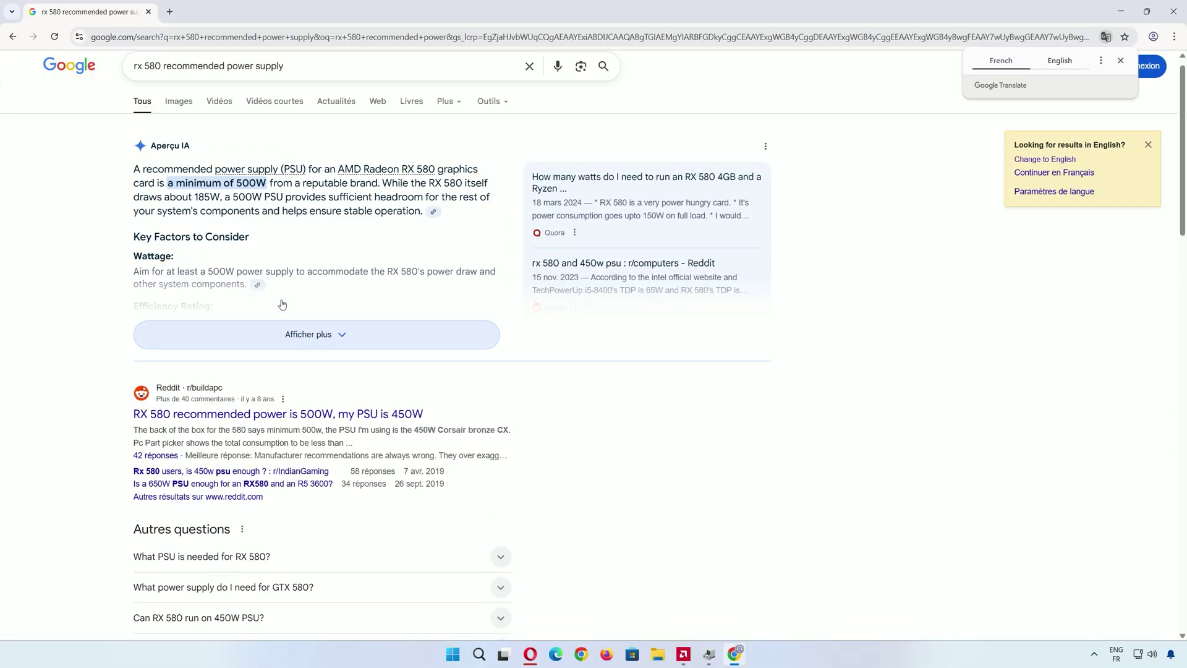
scroll(282, 304, "up", 1)
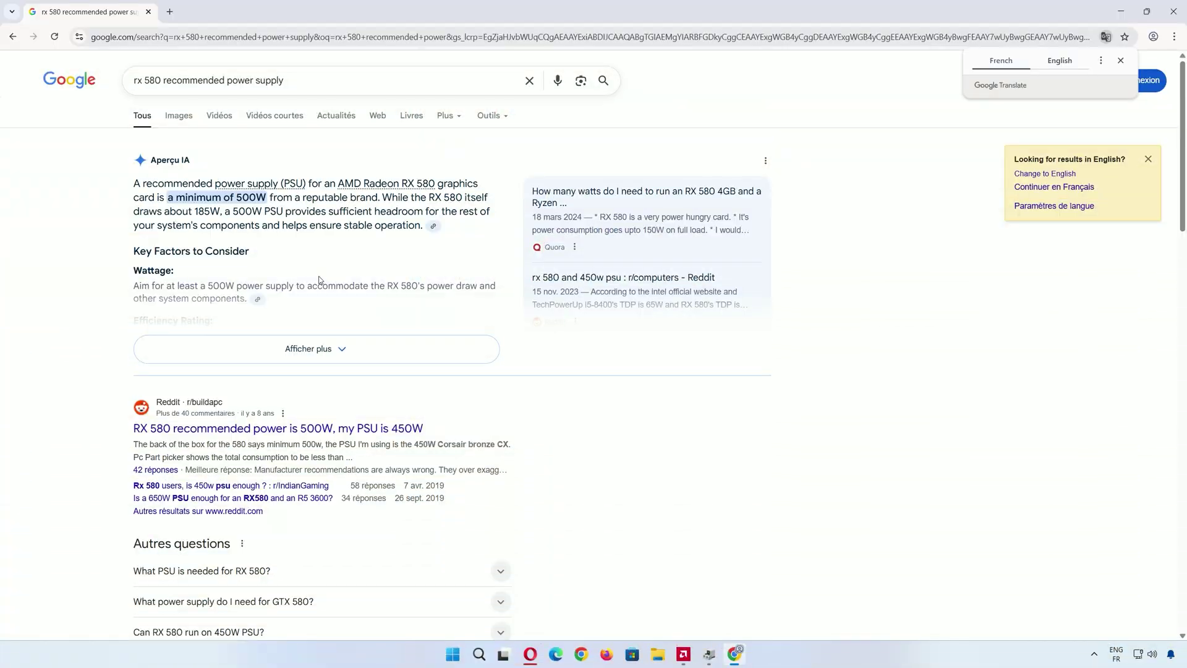
Search the web for 'furmark' and open the Geeks3D FurMark homepage
left_click(169, 12)
type("furmark")
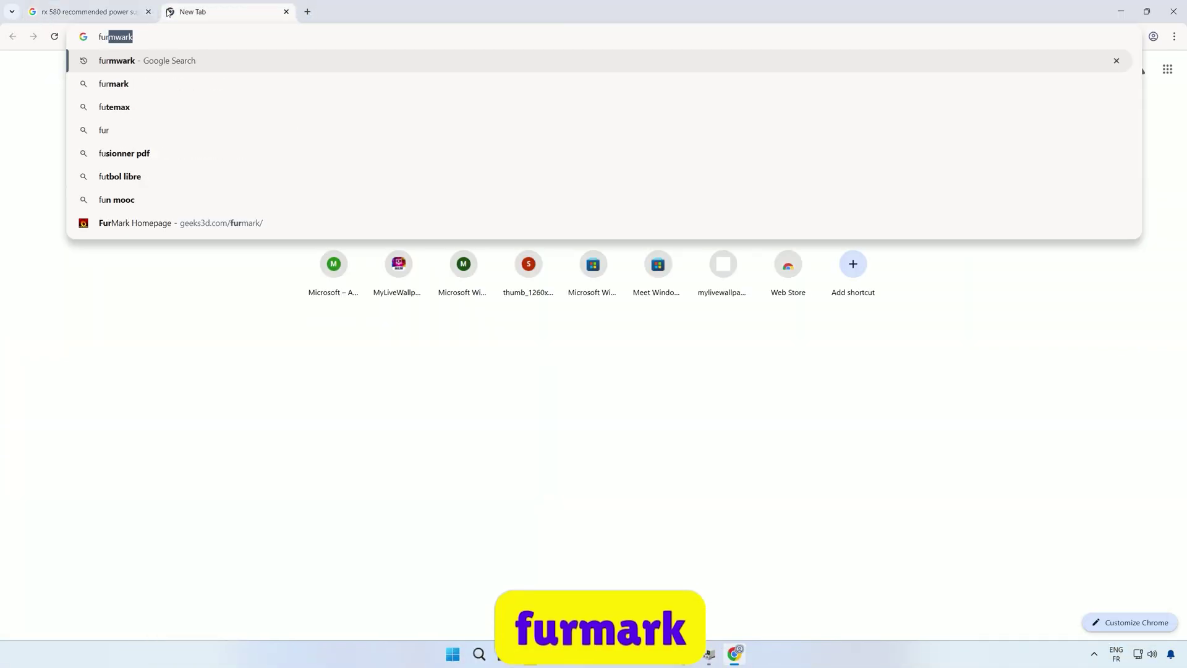
key("Return")
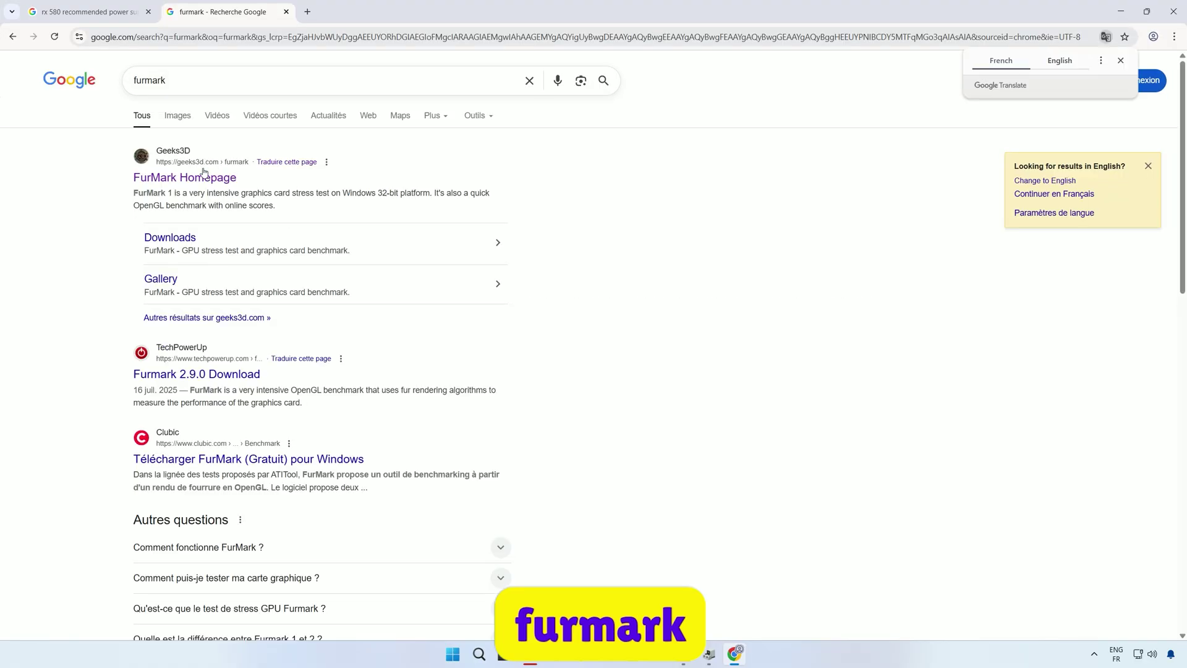
left_click(204, 178)
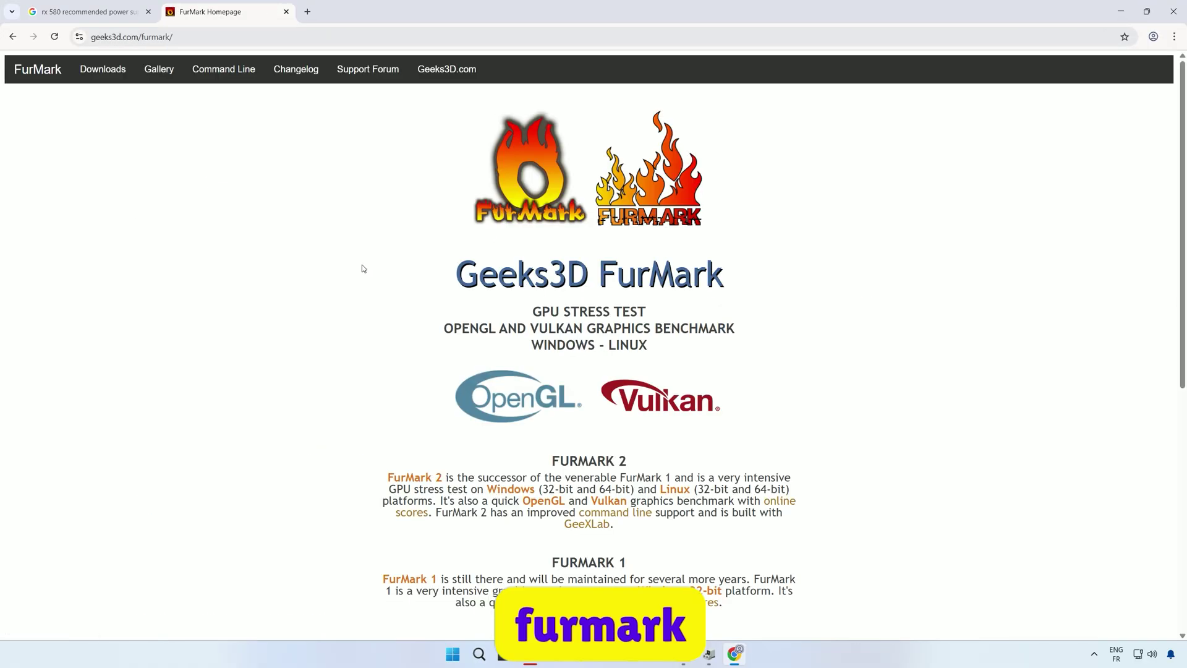
scroll(364, 268, "down", 3)
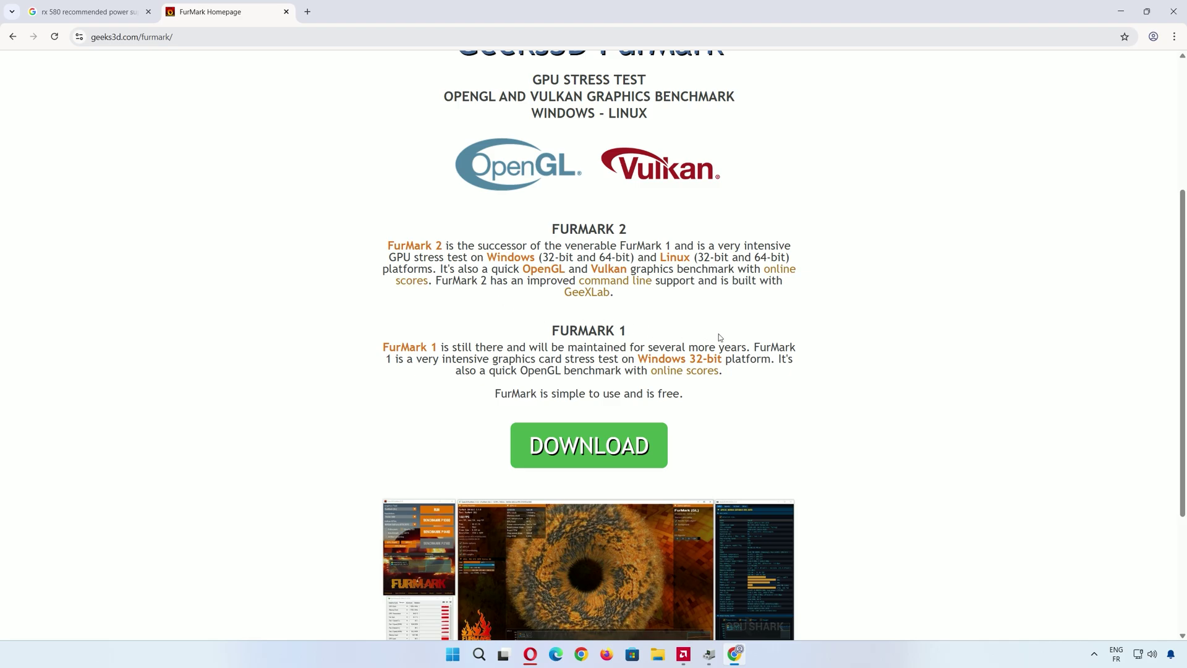
Download the FurMark 2 v2.9.0 win64 ZIP and reveal it in Downloads
left_click_drag(720, 337, 601, 438)
left_click(603, 437)
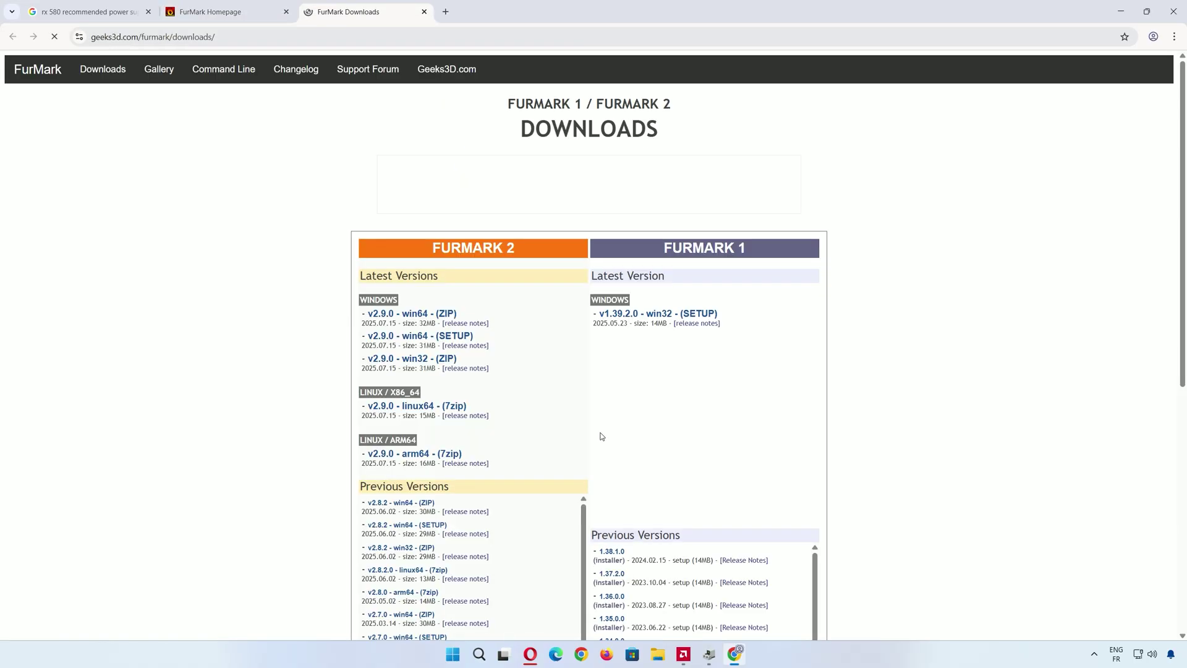
left_click(424, 319)
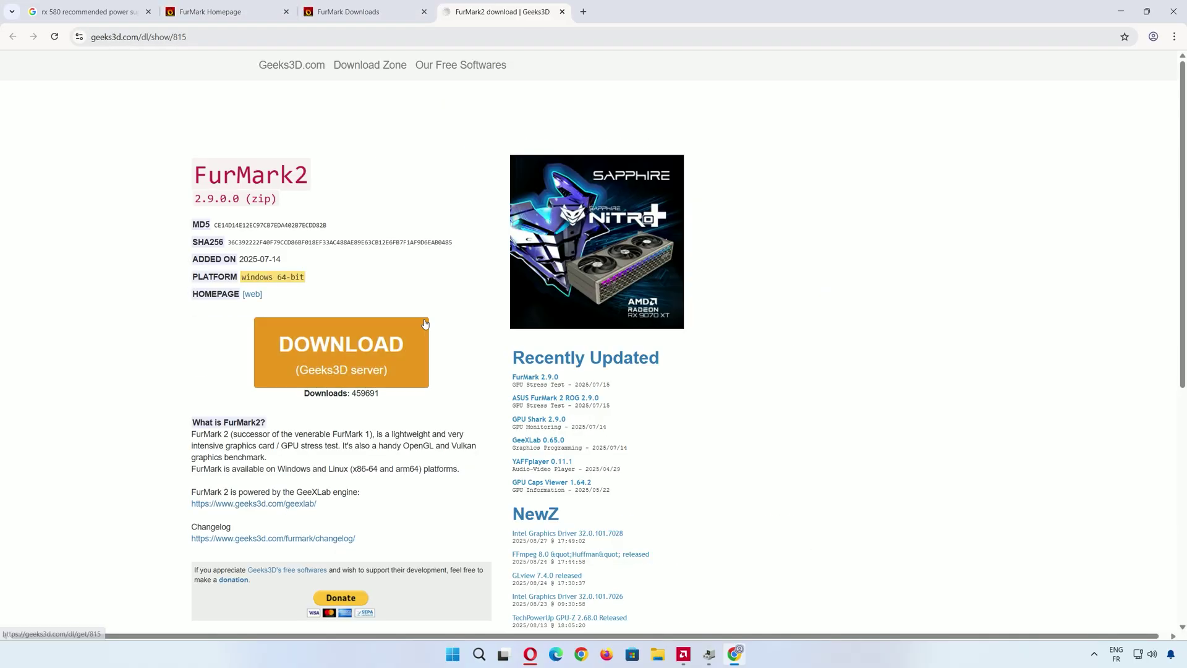
left_click(424, 322)
left_click(1101, 88)
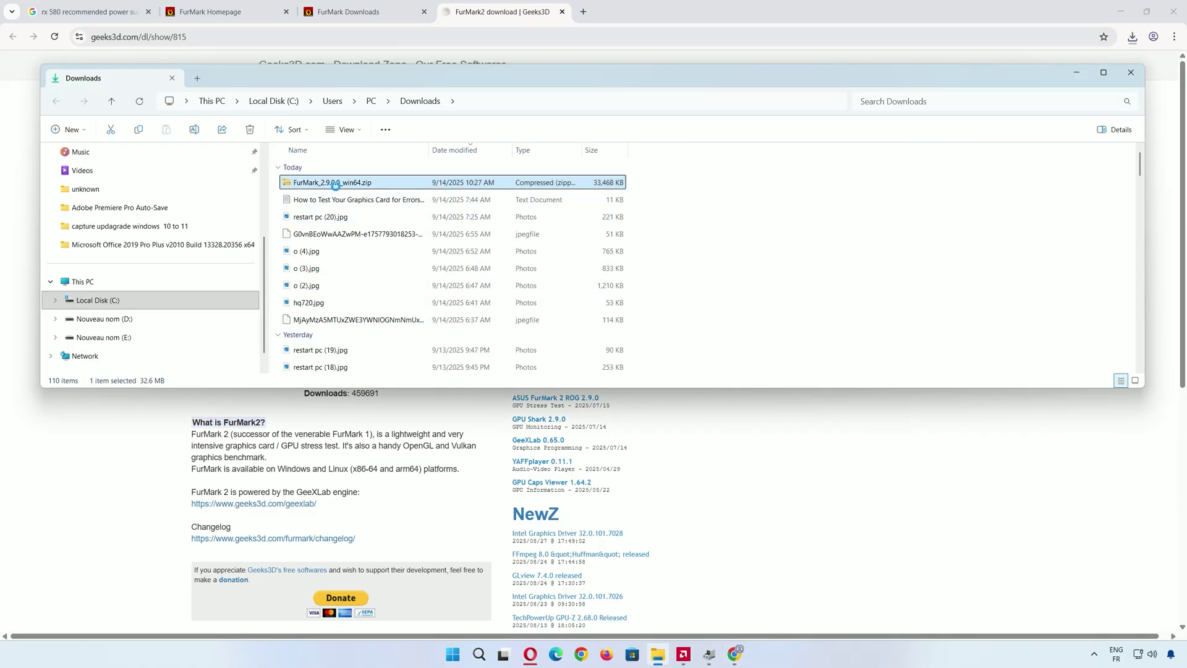
Extract all files from the FurMark_2.9.0.0_win64 zip into the suggested folder
right_click(336, 189)
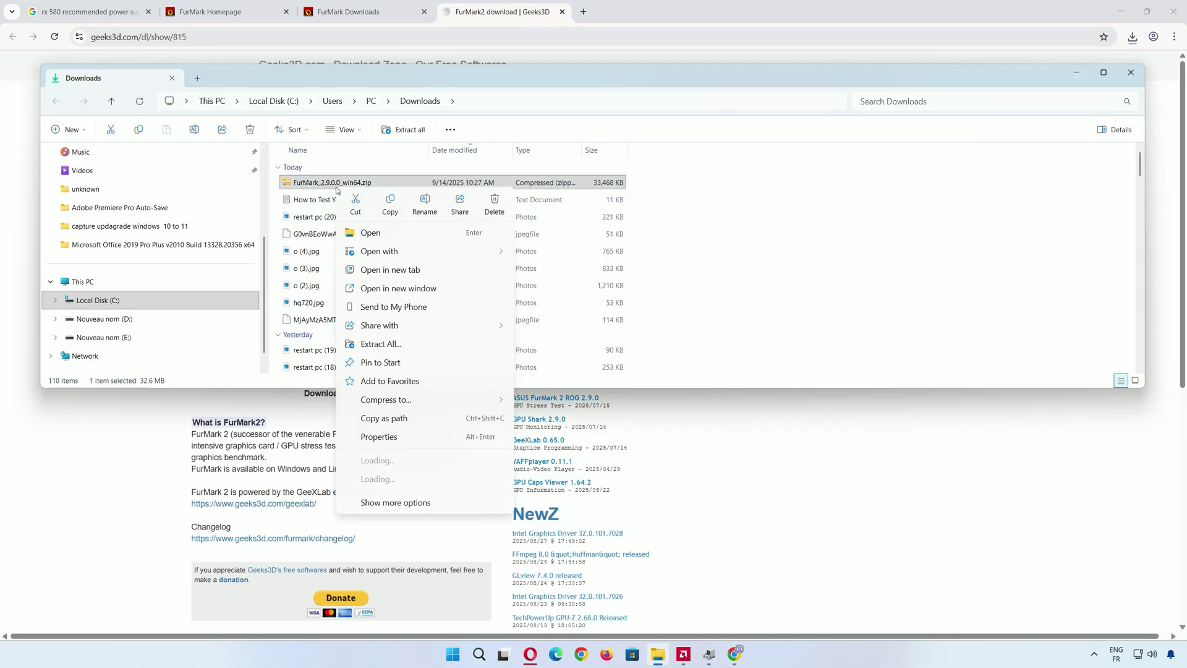
left_click(402, 343)
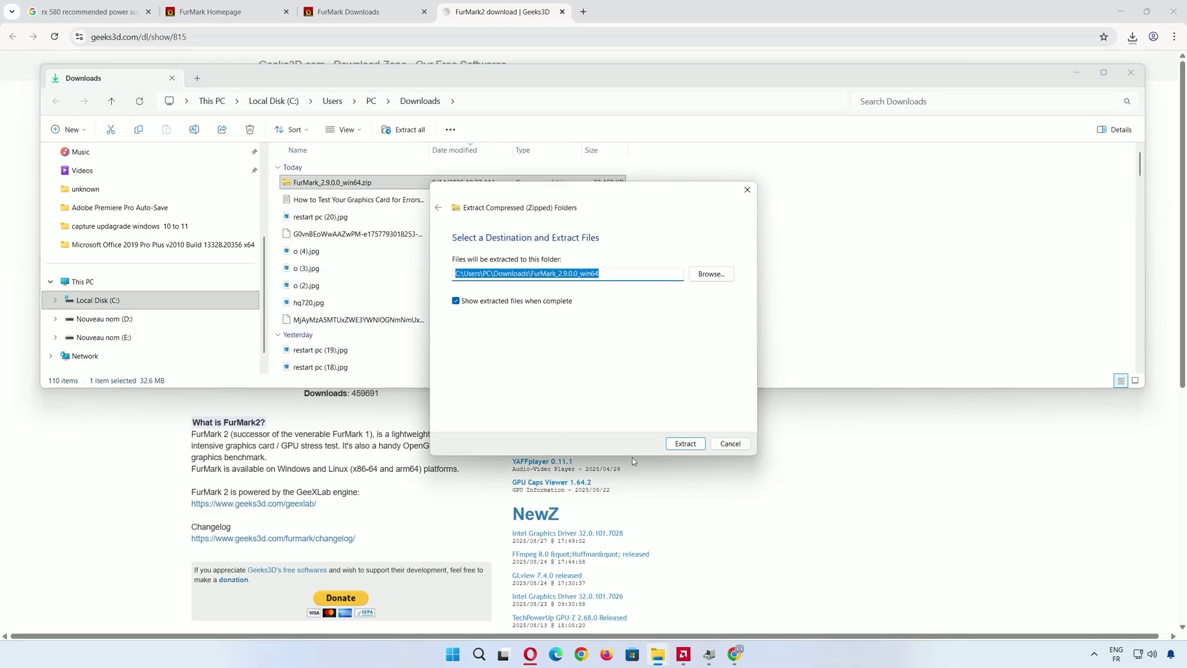
left_click(685, 444)
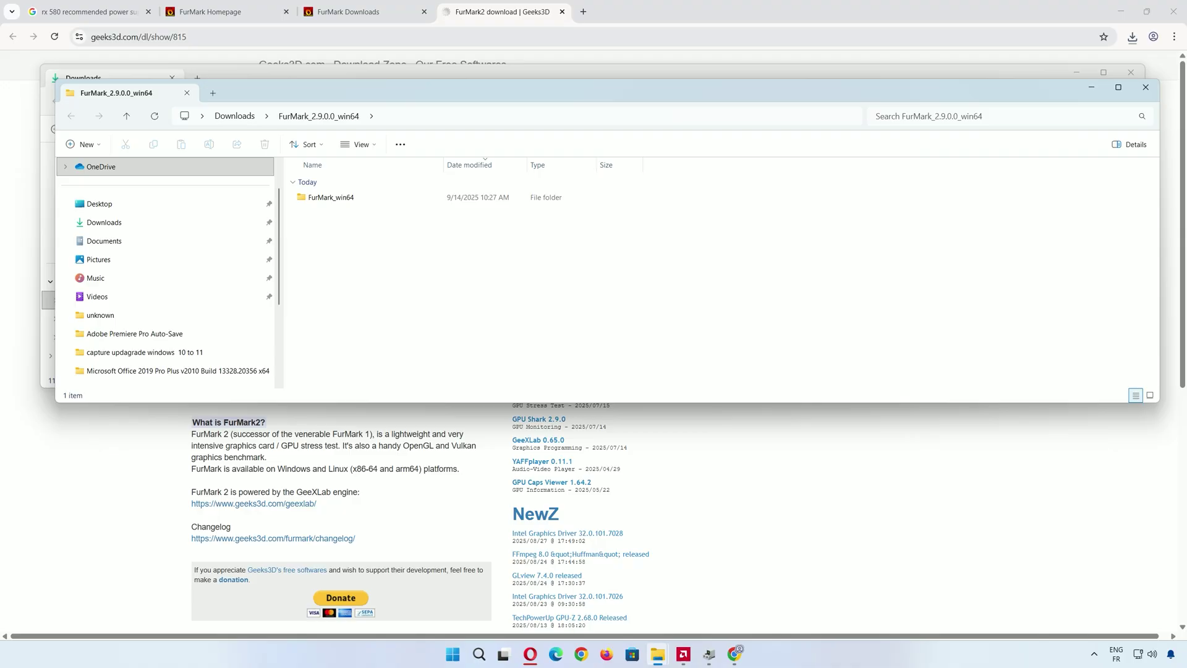
Launch _fm2-gui.exe from the FurMark_win64 folder and minimize the browser
double_click(329, 198)
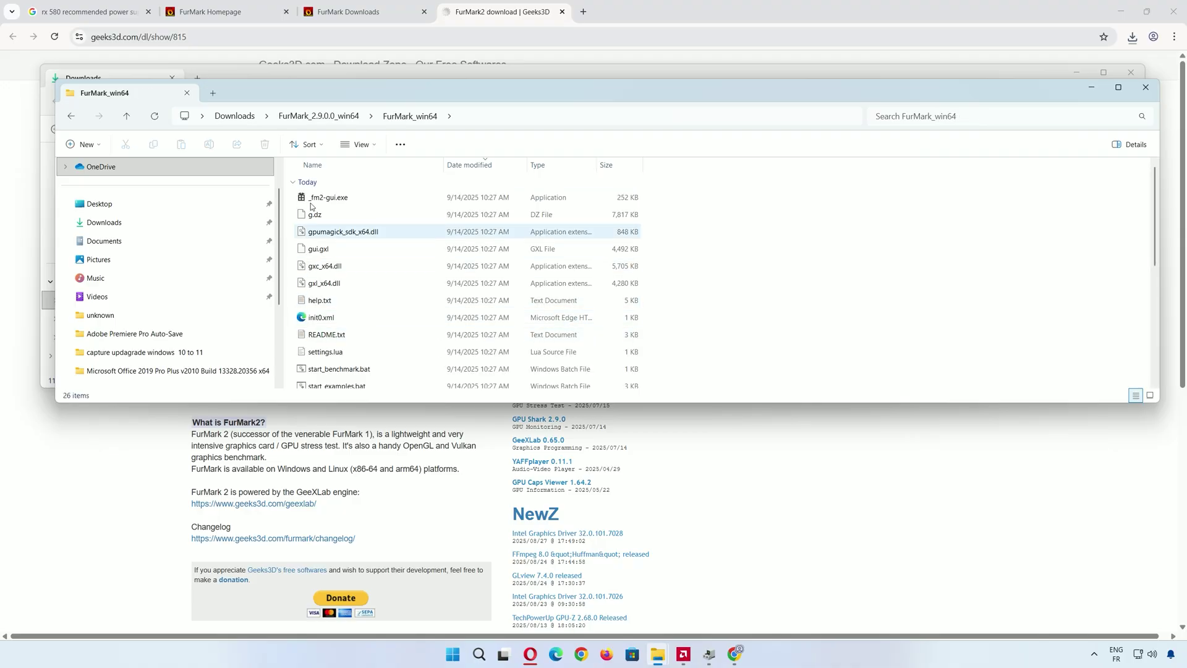
double_click(347, 198)
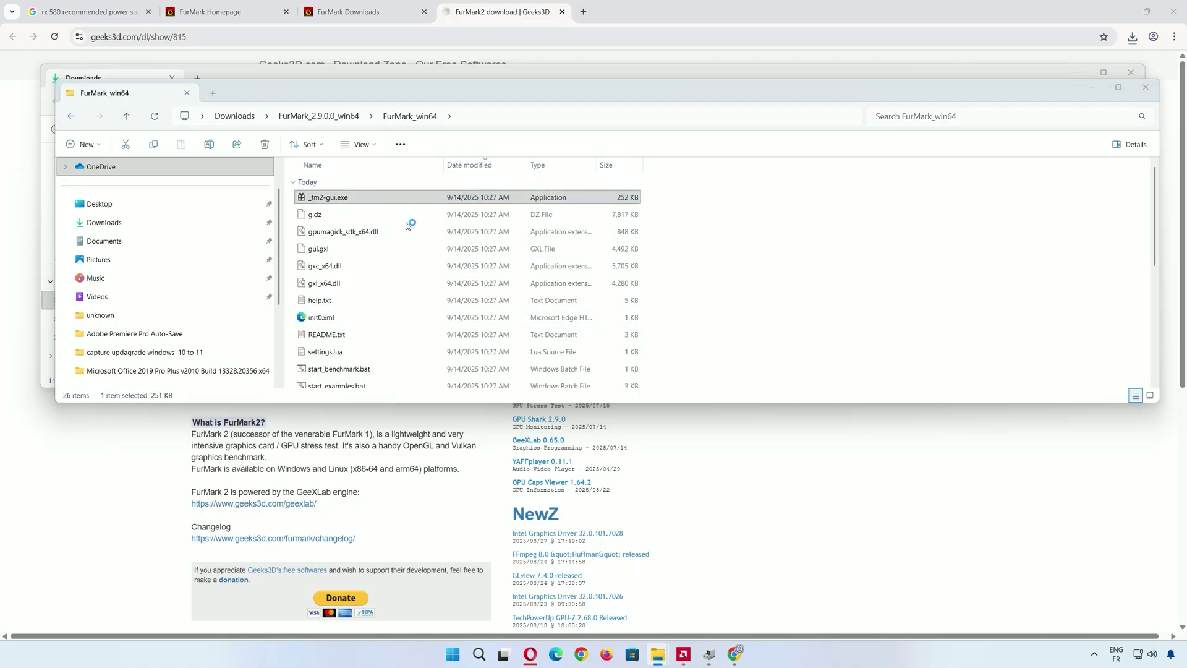
left_click(1076, 73)
Bring the FurMark 2 launcher forward and open its Resolution dropdown
left_click(1091, 87)
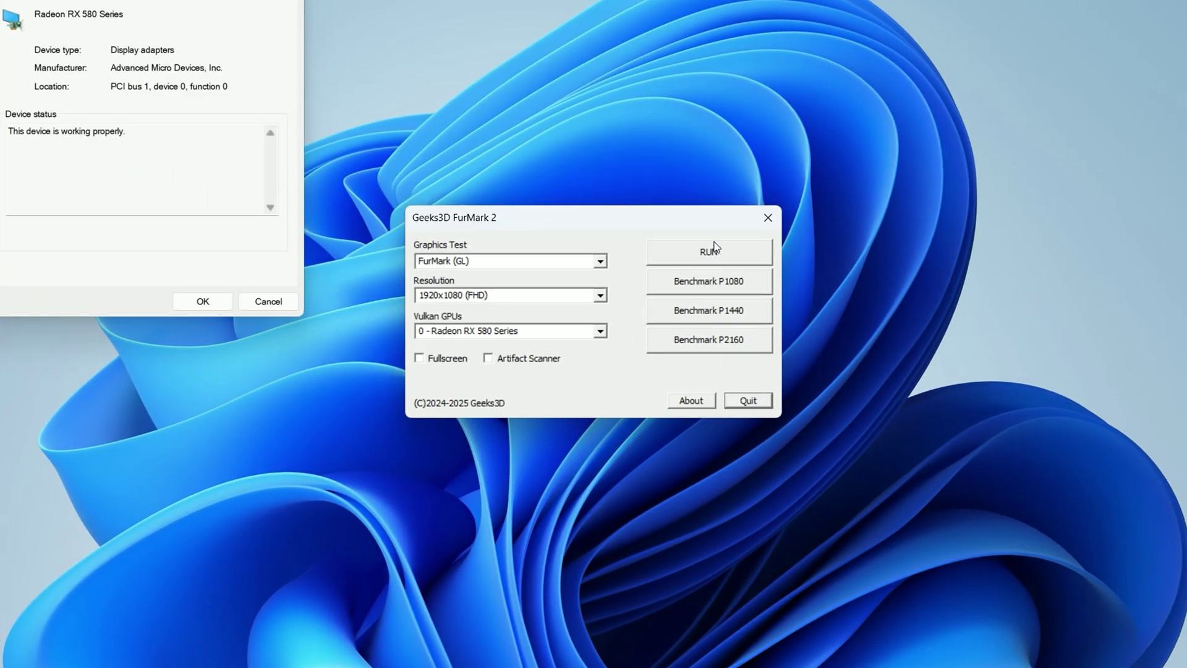
left_click(599, 296)
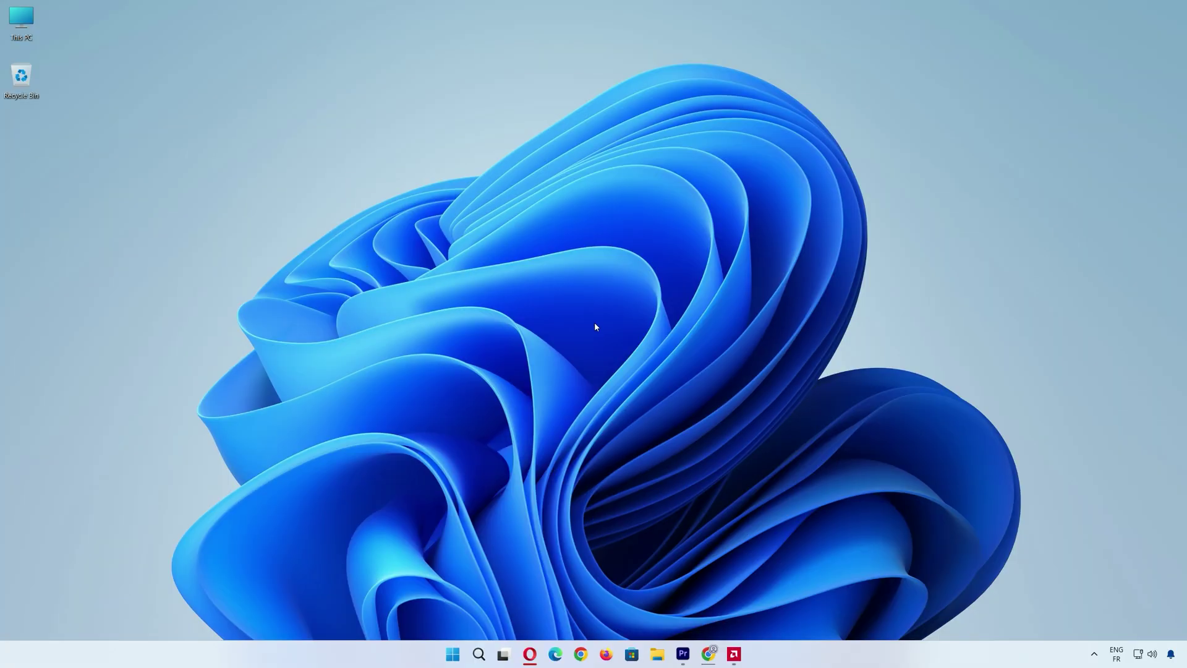
Open Display settings from the desktop and confirm the 2560 × 1440 resolution
right_click(595, 322)
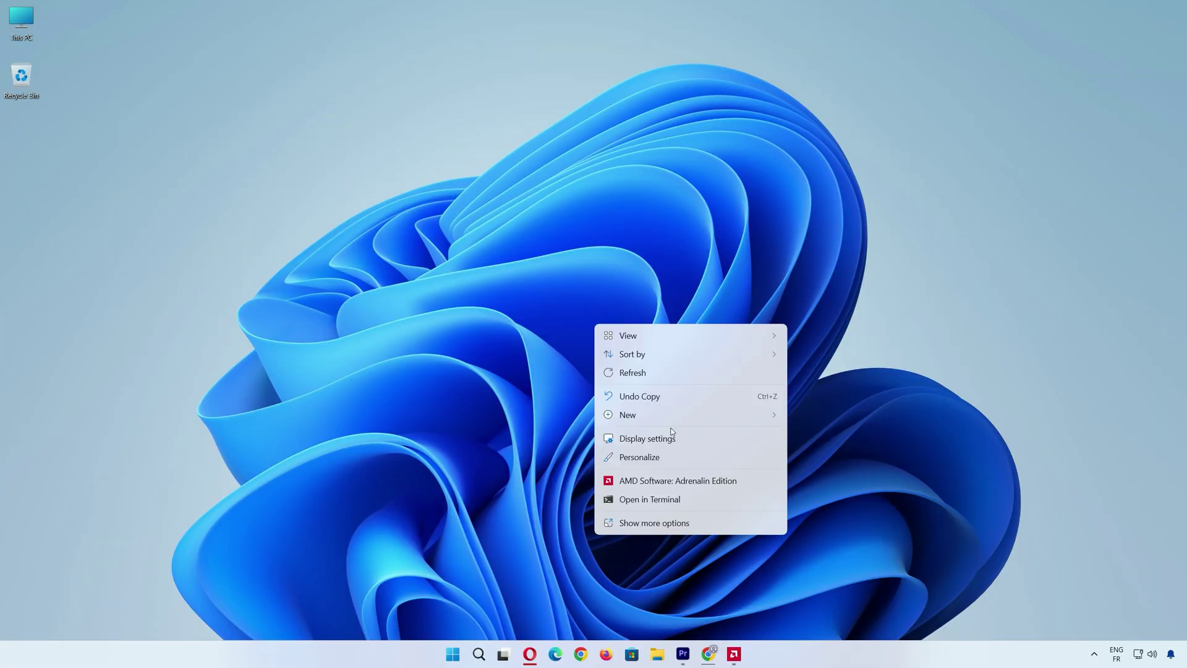
left_click(651, 440)
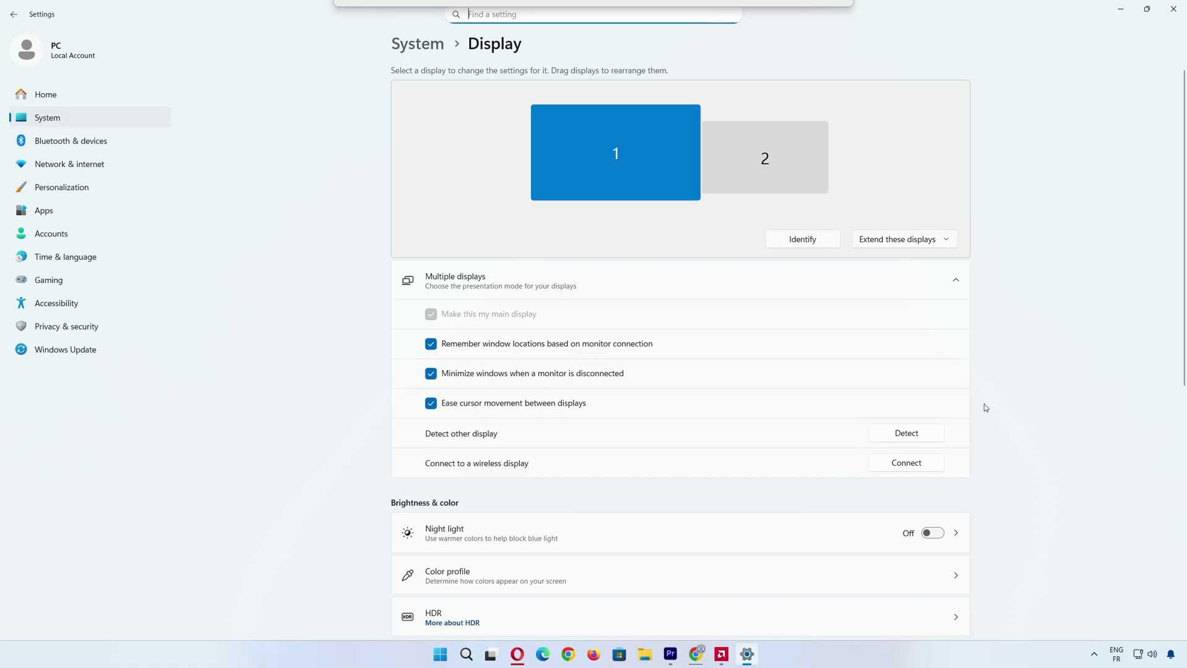
scroll(985, 408, "down", 7)
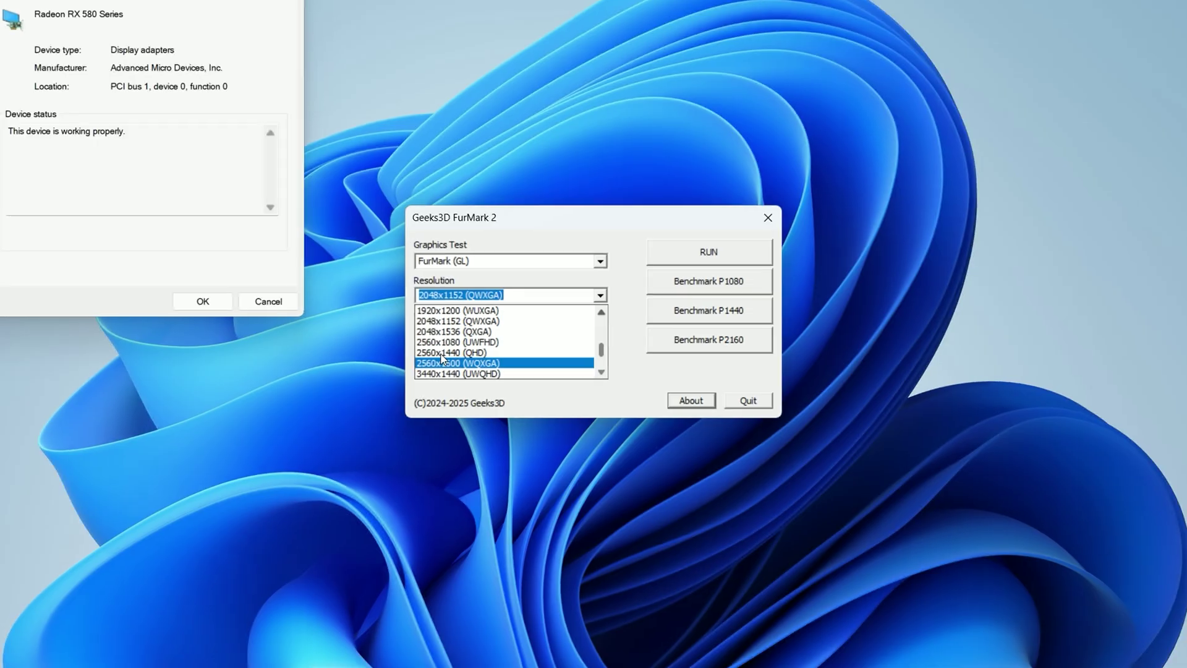
Choose 2560x1440 (QHD) and keep 0 - Radeon RX 580 Series as the Vulkan GPU
left_click(442, 357)
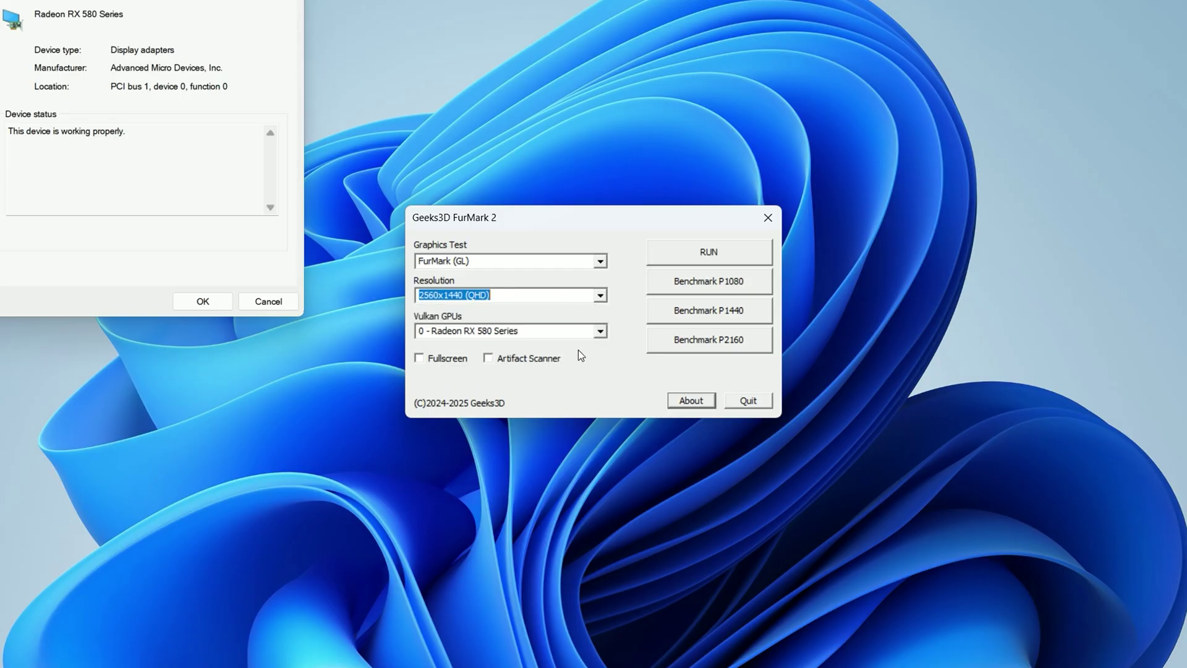
left_click(586, 334)
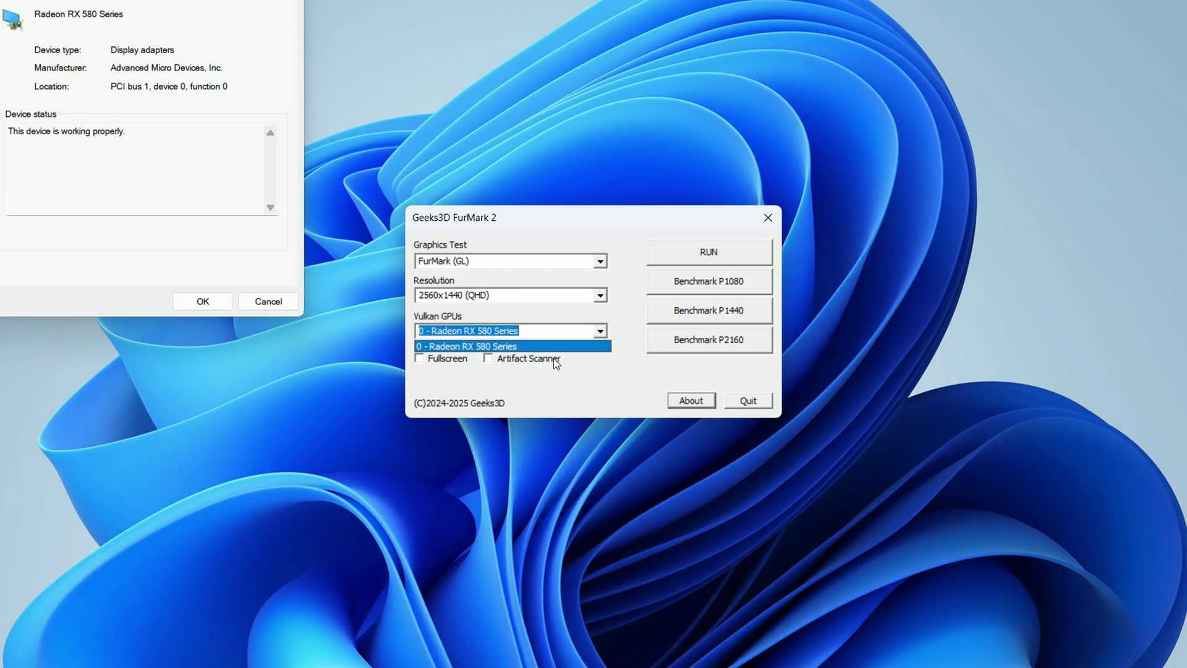
left_click(599, 361)
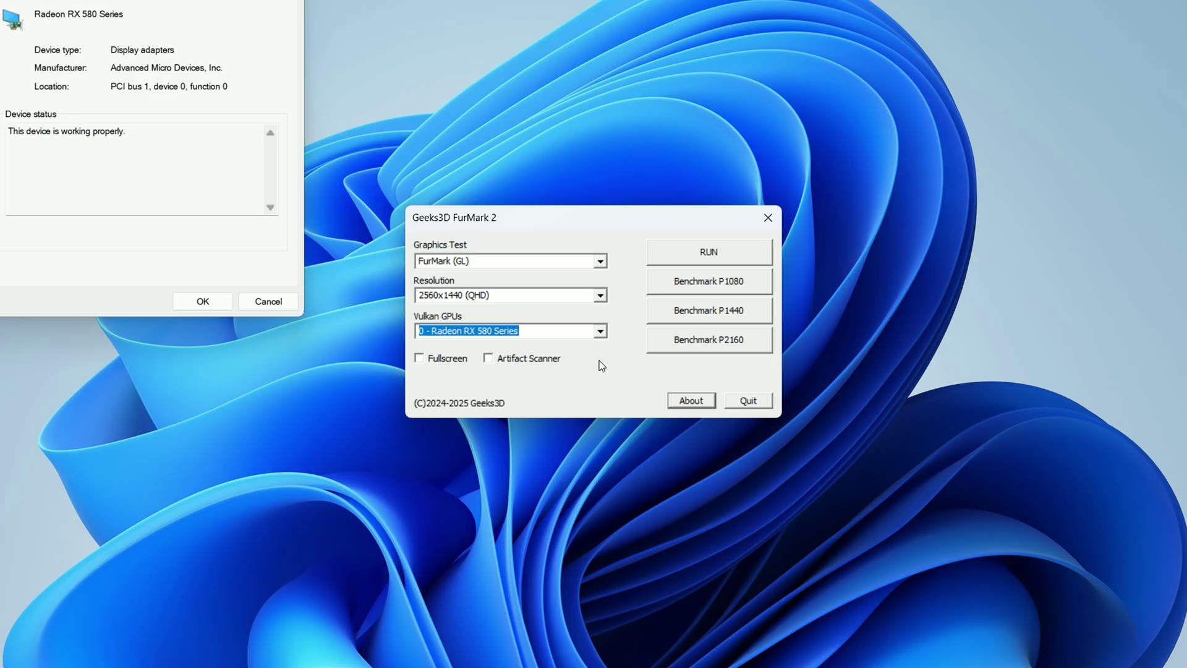